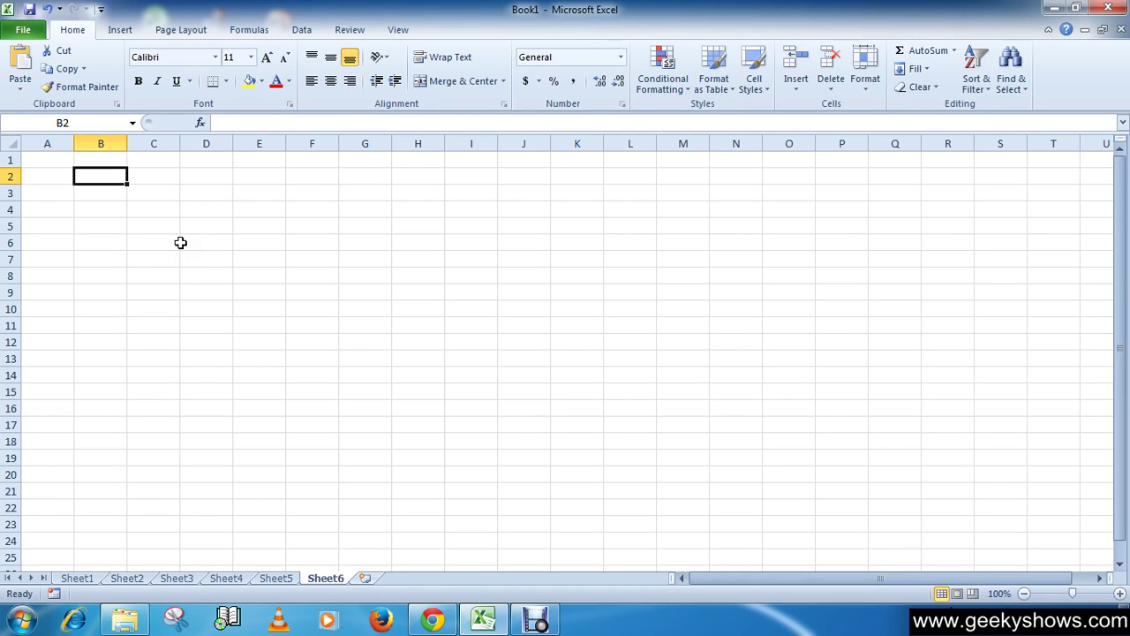
- Zoom the blank Sheet6 to 160% and select cell A1
{"action": "left_click", "coordinate": [966, 621]}
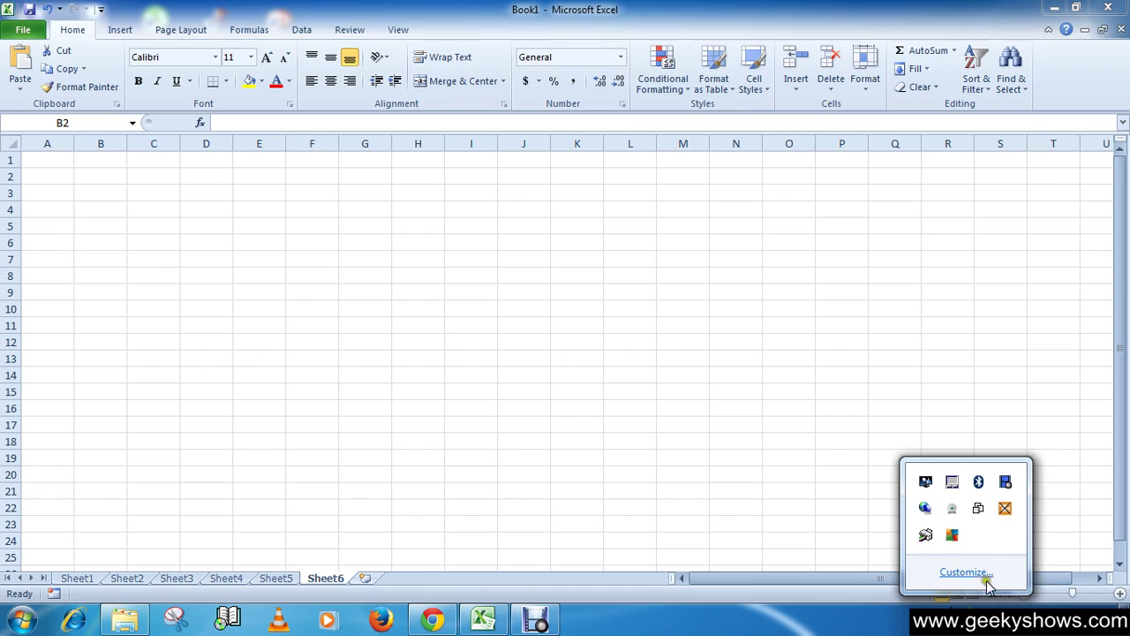
{"action": "right_click", "coordinate": [1000, 491]}
{"action": "left_click", "coordinate": [1034, 536]}
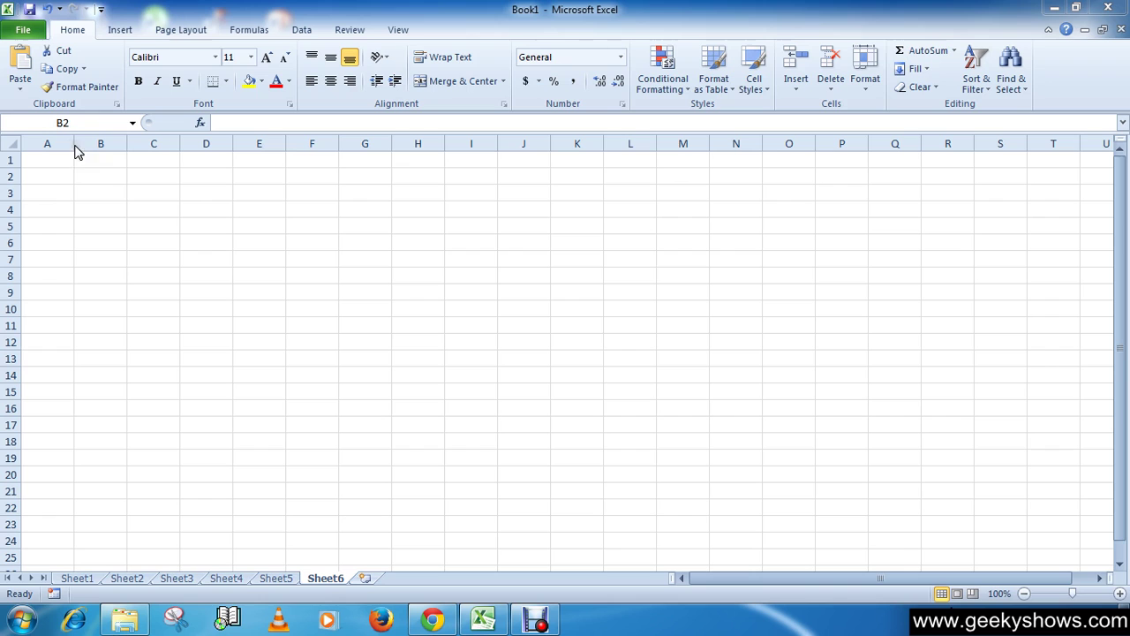
{"action": "left_click", "coordinate": [1120, 593]}
{"action": "left_click", "coordinate": [1120, 593]}
{"action": "left_click", "coordinate": [1119, 593]}
{"action": "left_click", "coordinate": [1120, 594]}
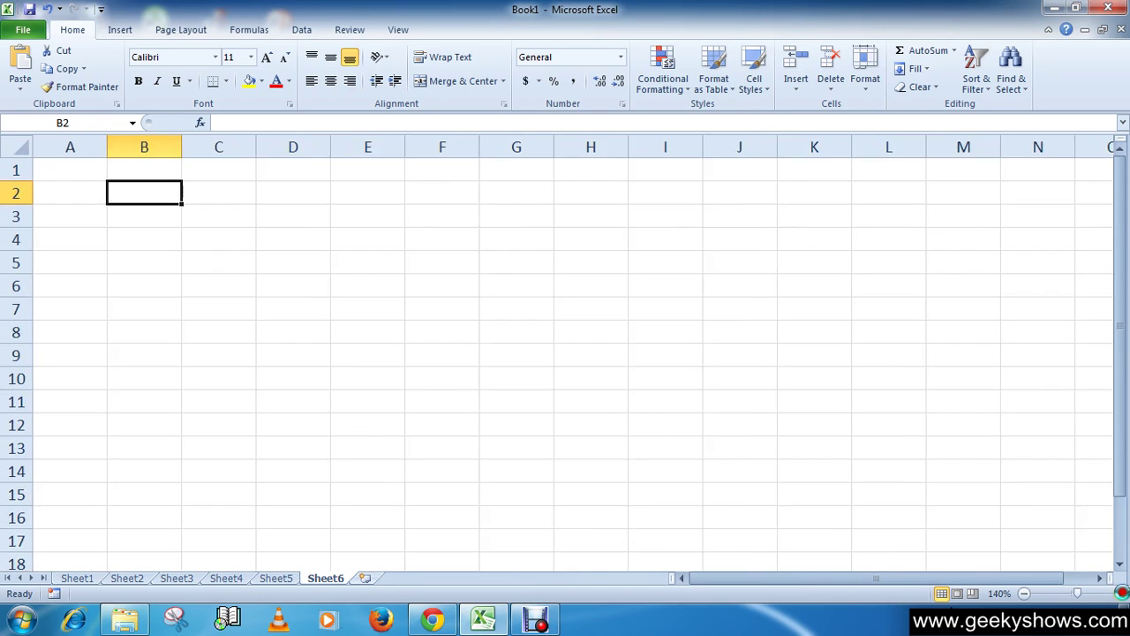
{"action": "left_click", "coordinate": [1120, 593]}
{"action": "left_click", "coordinate": [1119, 593]}
{"action": "left_click", "coordinate": [92, 171]}
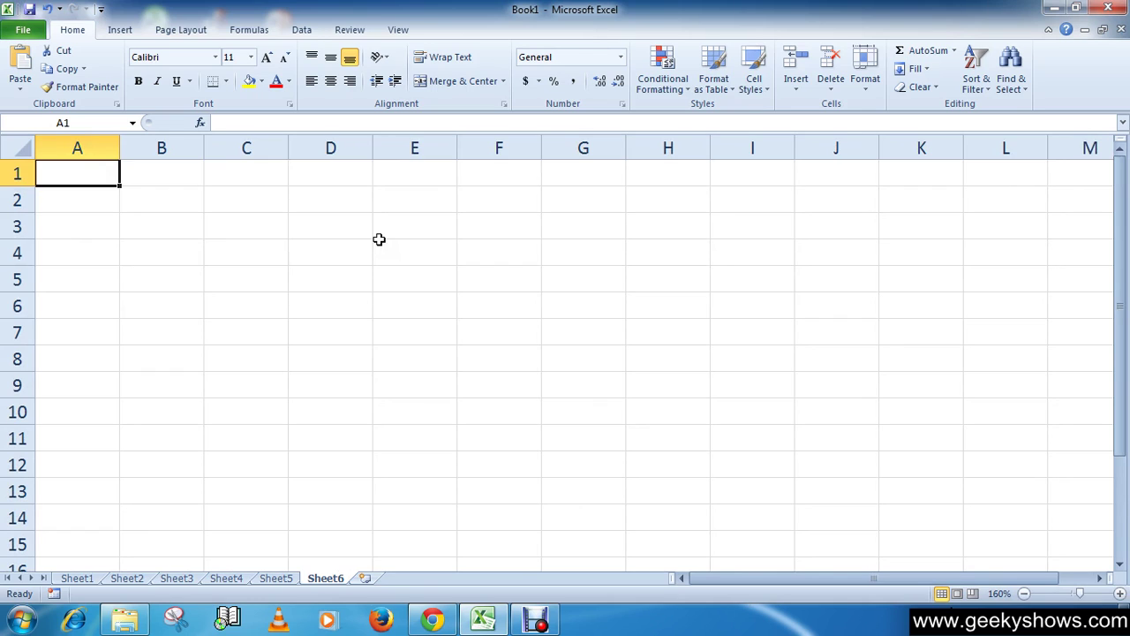
- Enter one person's first and last name in A1 and a second person's full name in A2
{"action": "type", "text": "Rahu"}
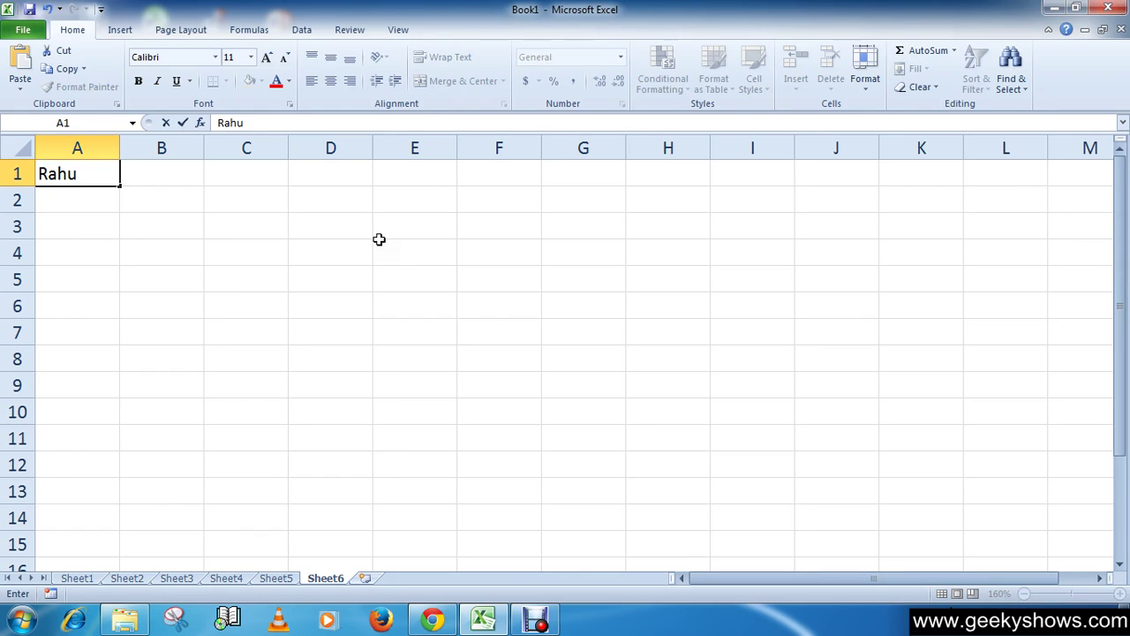
{"action": "type", "text": "l Shar"}
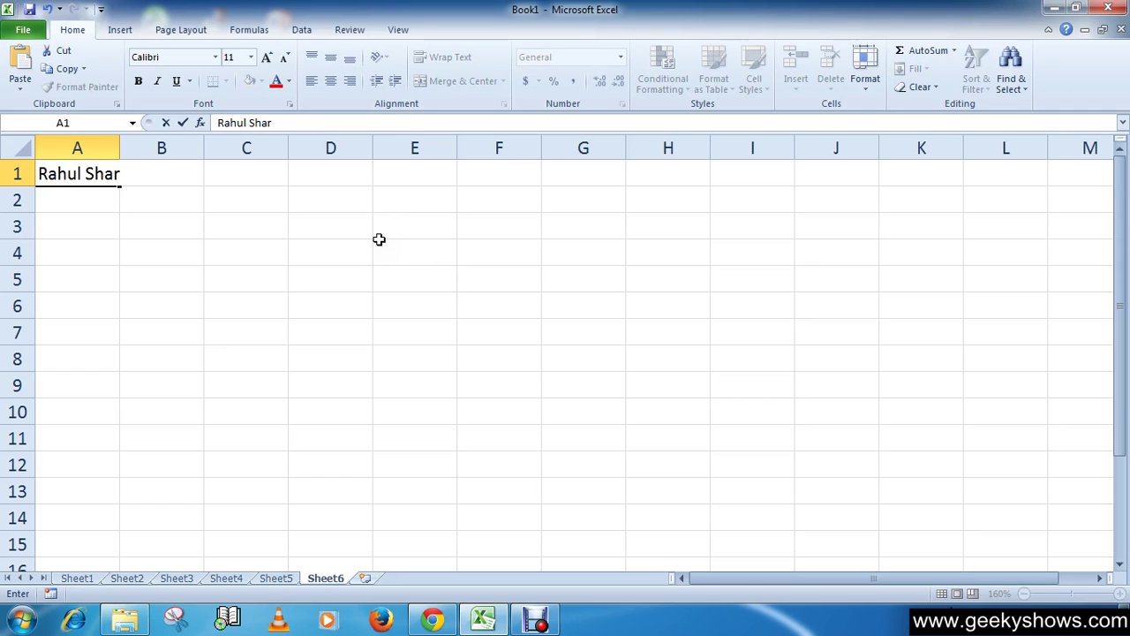
{"action": "type", "text": "ma"}
{"action": "key", "text": "Return"}
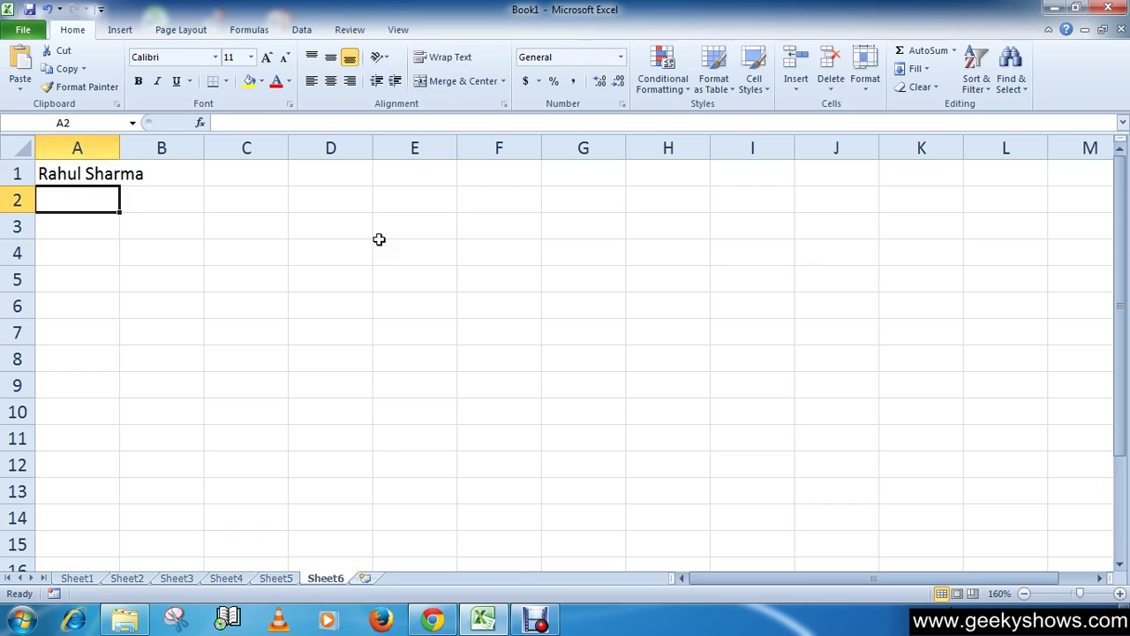
{"action": "type", "text": "John"}
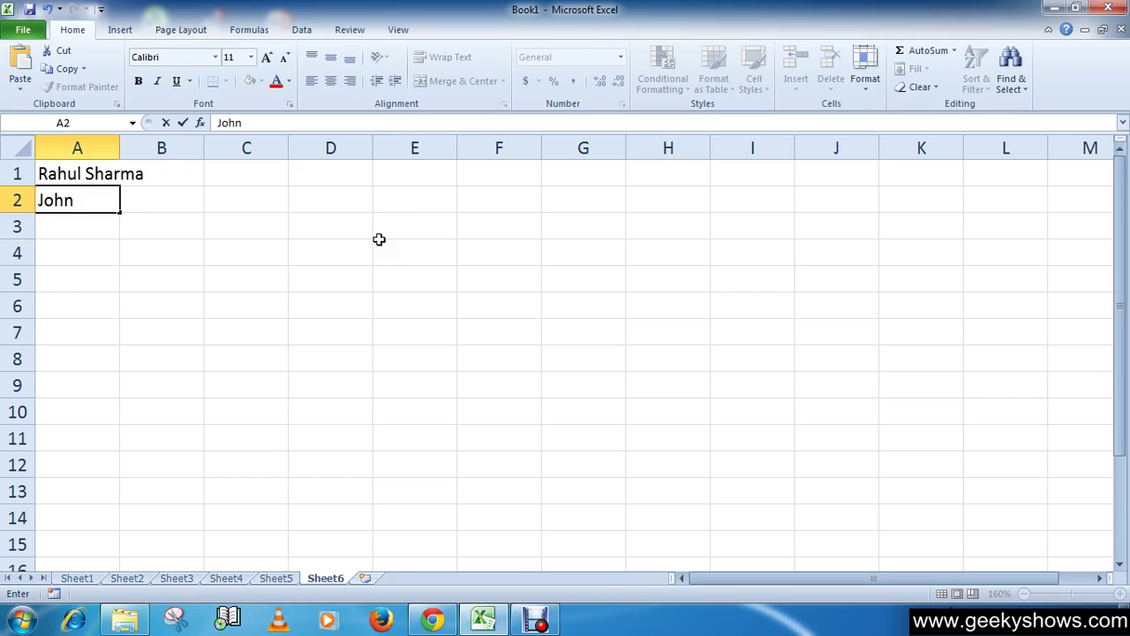
{"action": "type", "text": "kulkarni"}
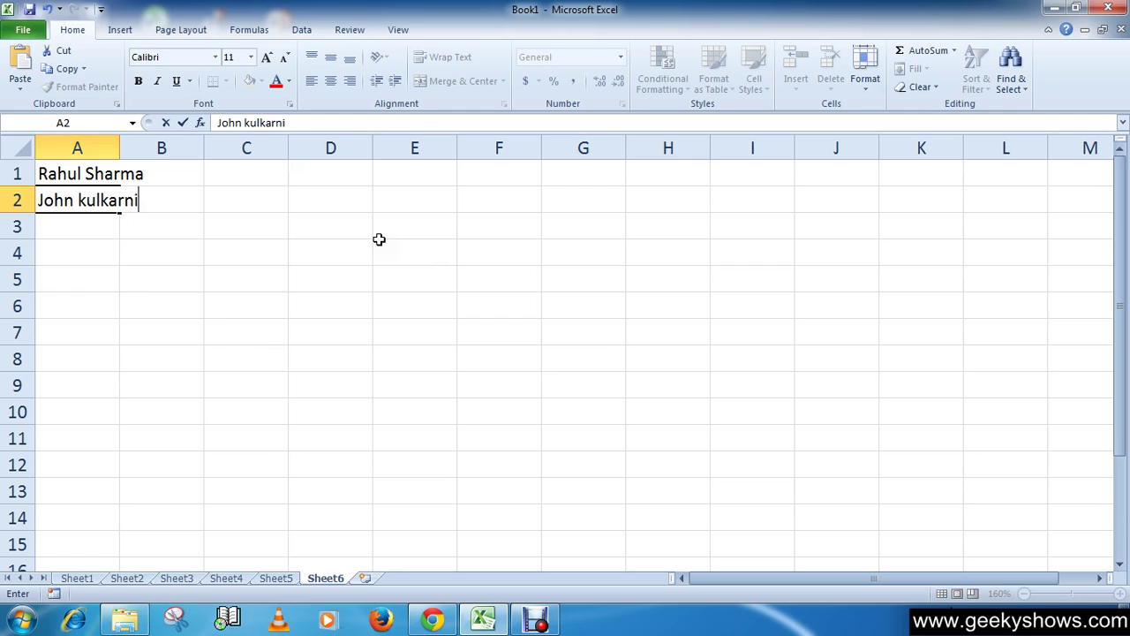
{"action": "key", "text": "Return"}
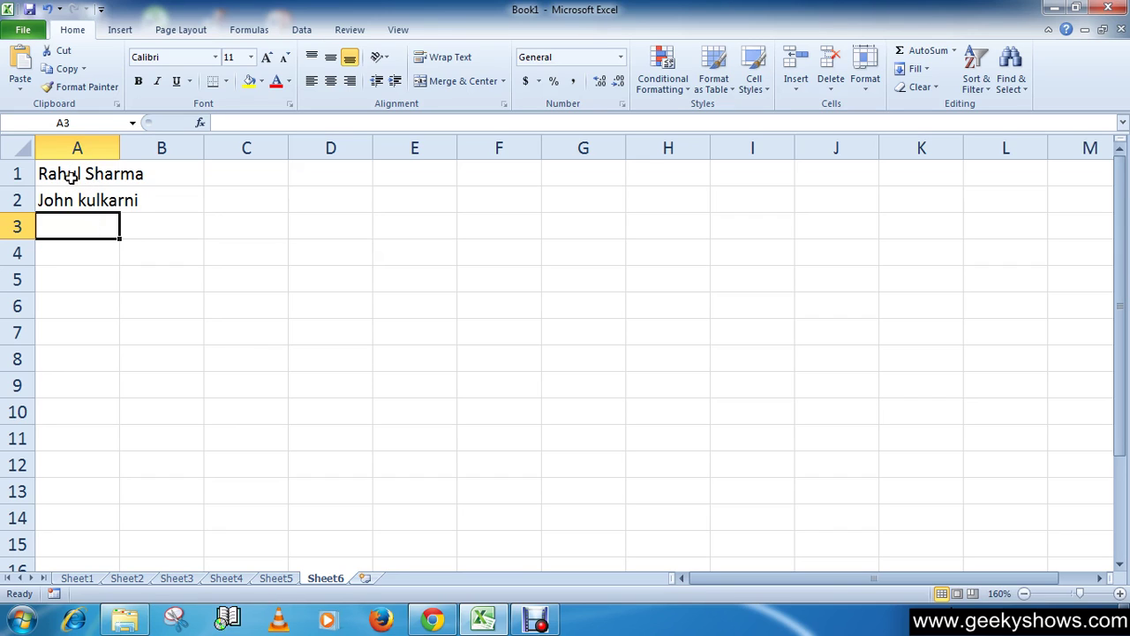
- Select the two names in A1:A2 and show the Data ribbon
{"action": "left_click", "coordinate": [173, 180]}
{"action": "left_click", "coordinate": [198, 271]}
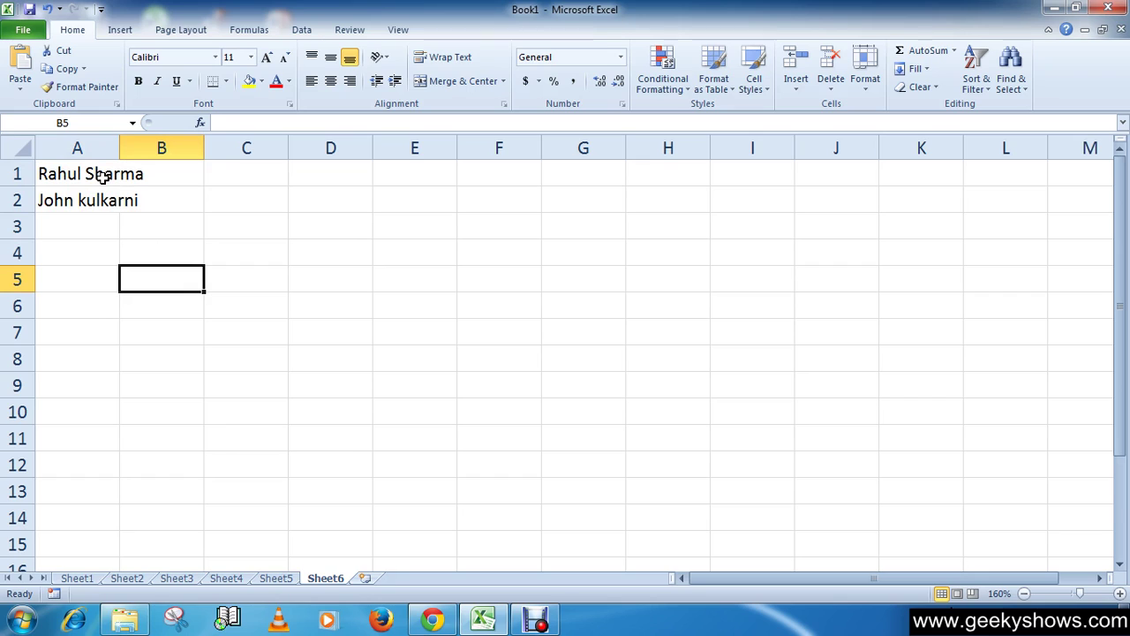
{"action": "left_click", "coordinate": [56, 173]}
{"action": "left_click_drag", "start_coordinate": [56, 173], "coordinate": [76, 202]}
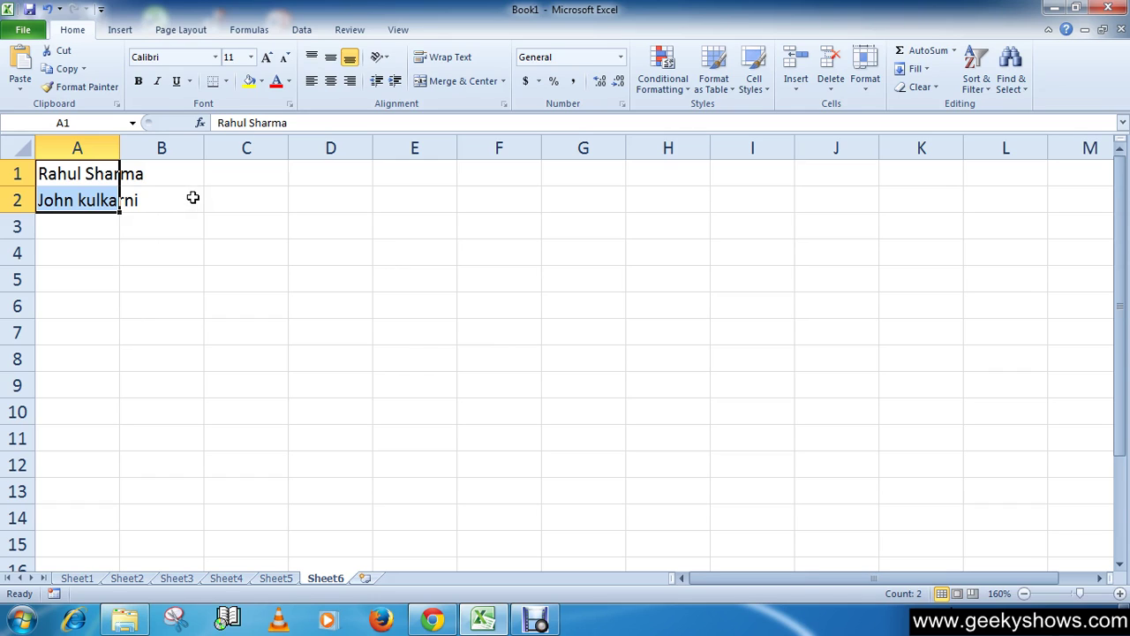
{"action": "left_click", "coordinate": [301, 29]}
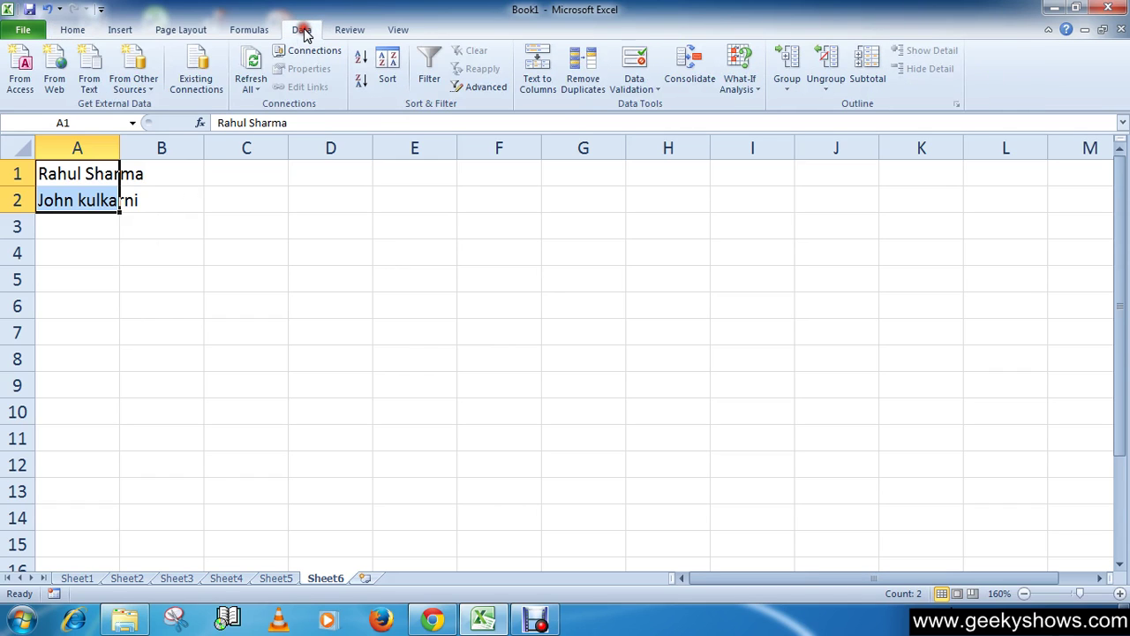
- Start Text to Columns on the names, keep Delimited, and advance to the delimiter step
{"action": "left_click", "coordinate": [544, 91]}
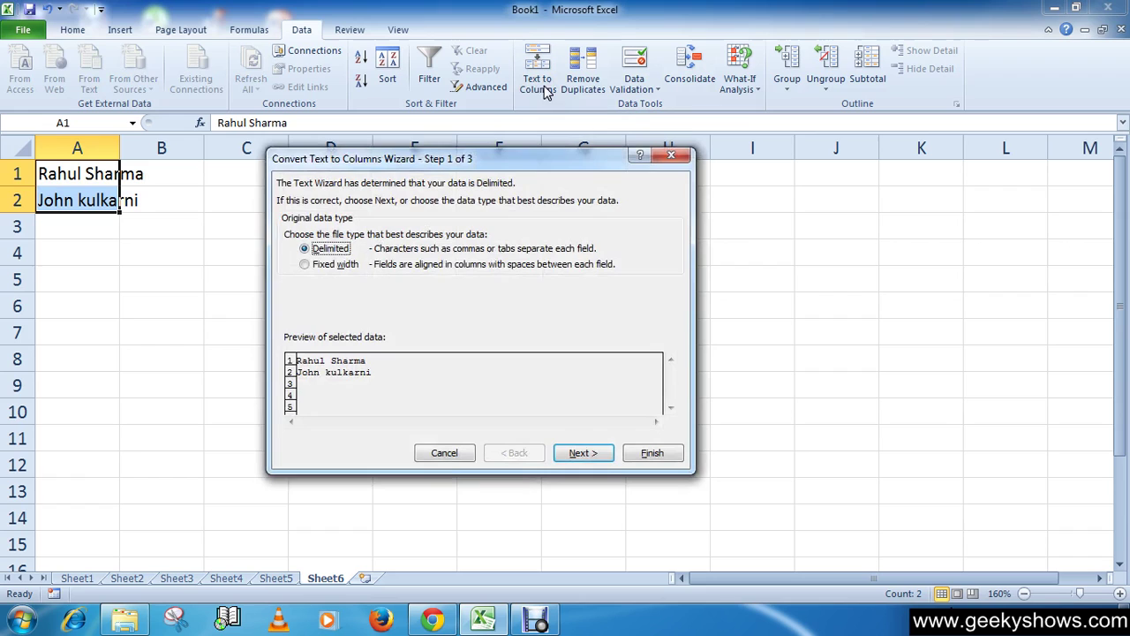
{"action": "left_click_drag", "start_coordinate": [436, 155], "coordinate": [385, 108]}
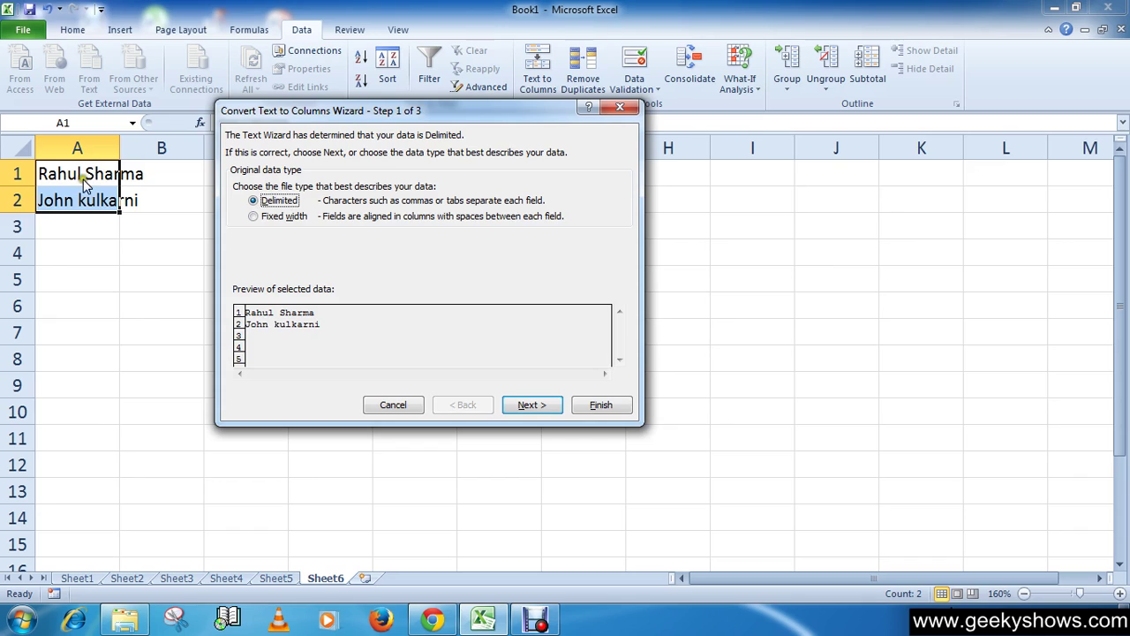
{"action": "left_click", "coordinate": [359, 237]}
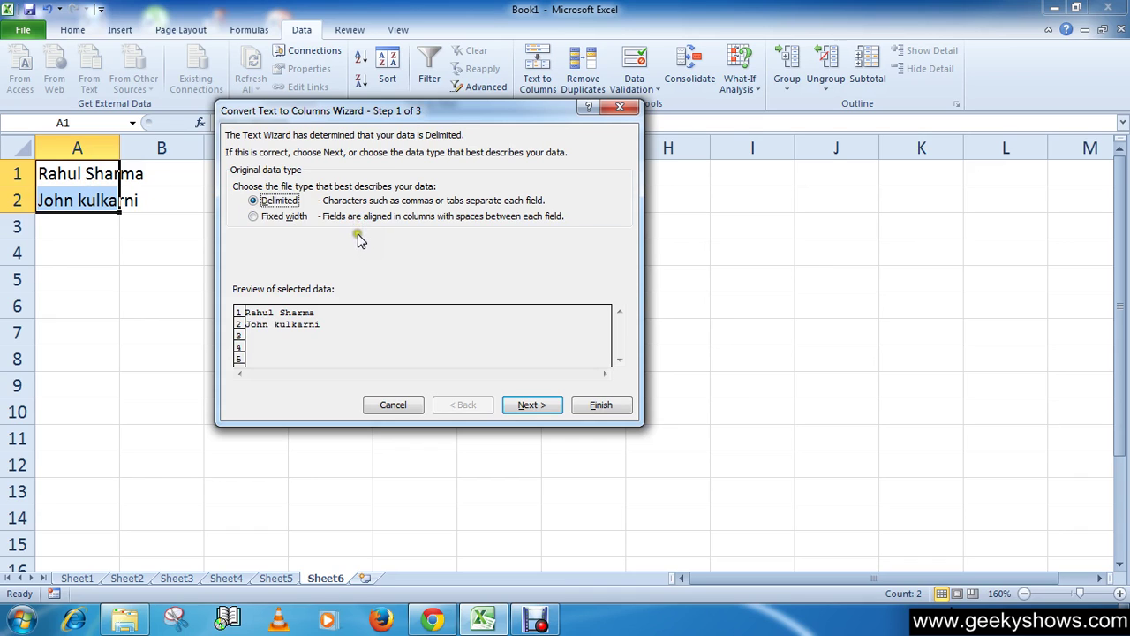
{"action": "left_click", "coordinate": [531, 406]}
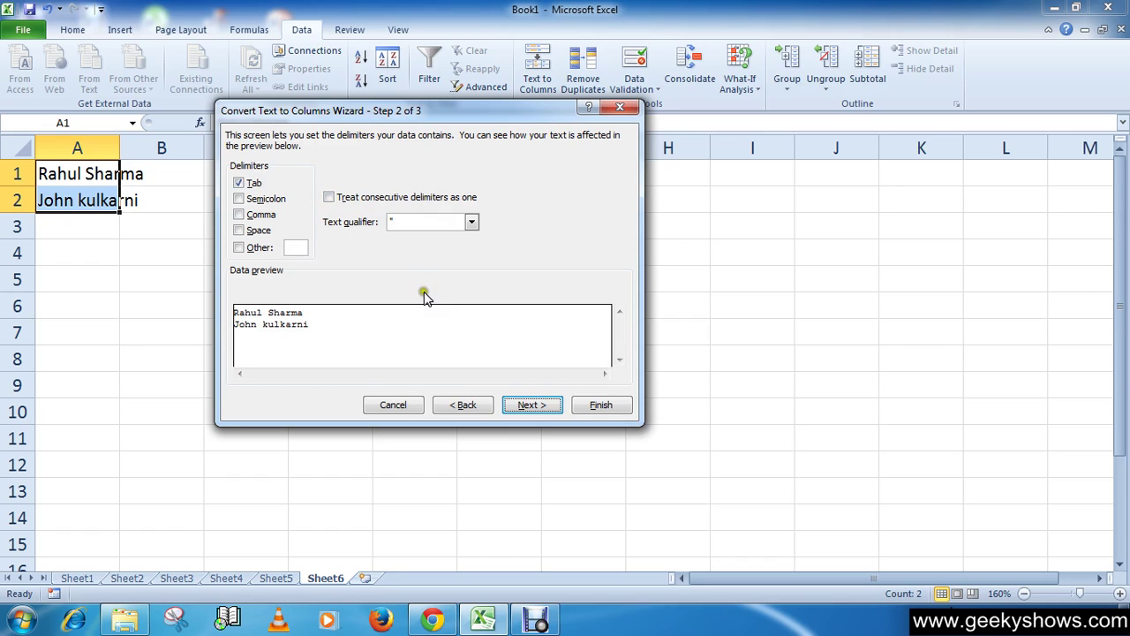
- Use Space instead of Tab as the delimiter, treating consecutive delimiters as one, then continue to step 3
{"action": "left_click", "coordinate": [304, 268]}
{"action": "left_click", "coordinate": [311, 315]}
{"action": "left_click", "coordinate": [341, 324]}
{"action": "left_click", "coordinate": [238, 230]}
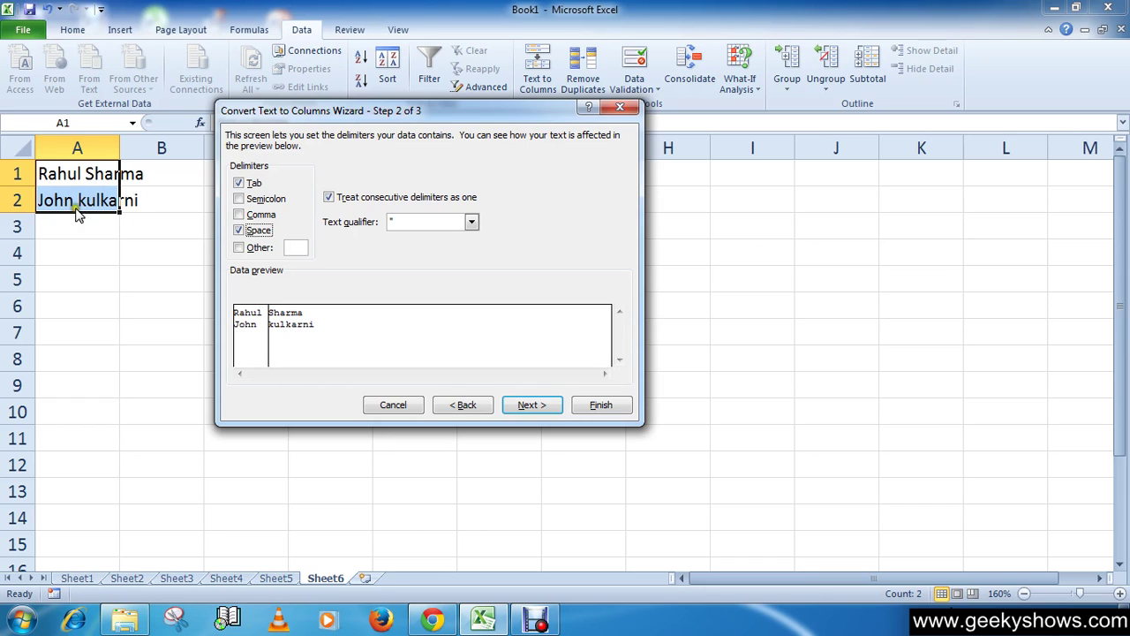
{"action": "key", "text": "alt+t"}
{"action": "left_click", "coordinate": [238, 231]}
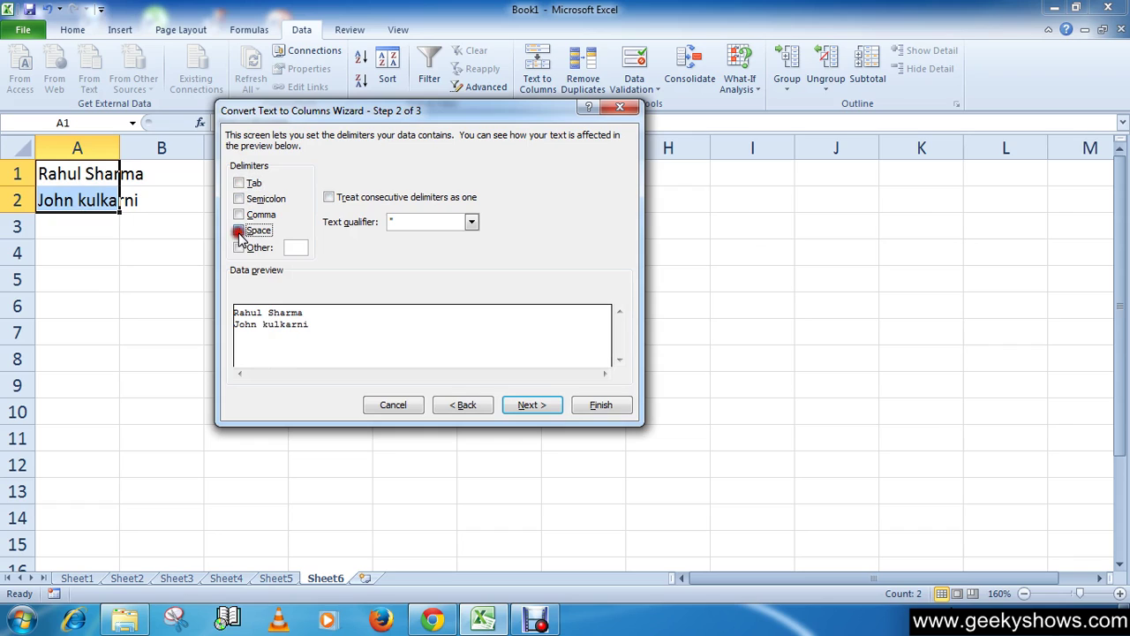
{"action": "left_click", "coordinate": [239, 231]}
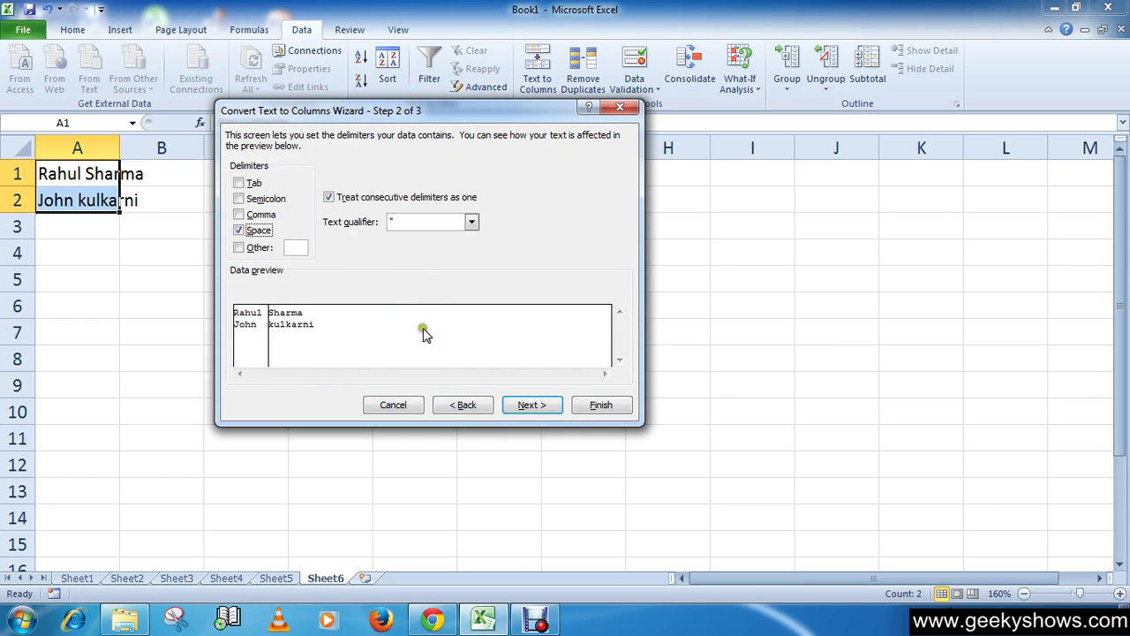
{"action": "left_click", "coordinate": [529, 406]}
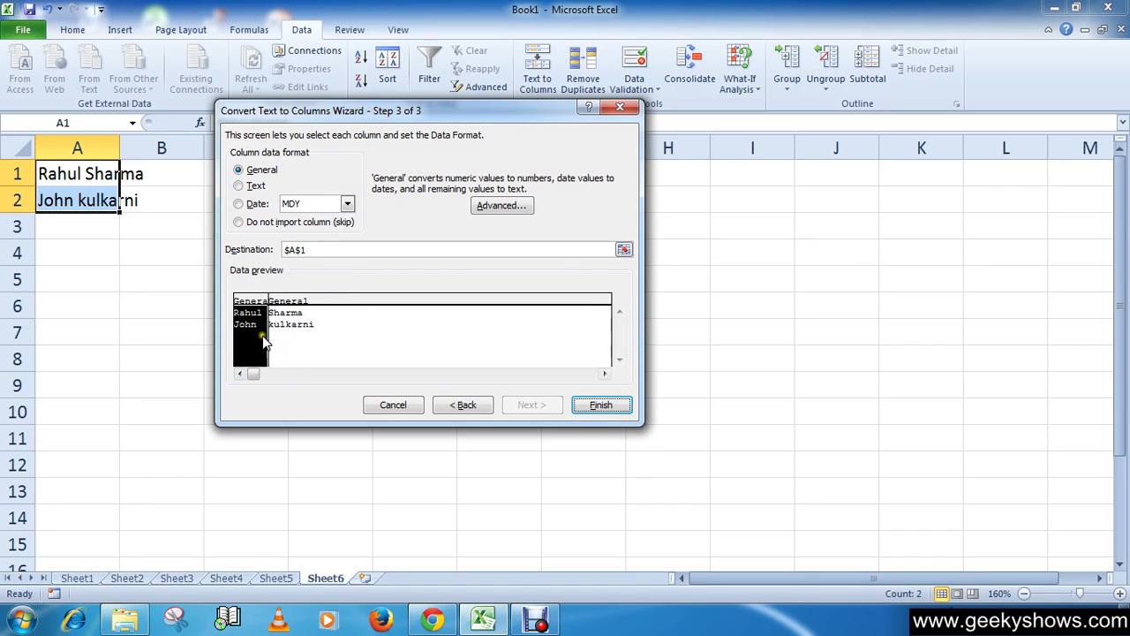
- Keep the first name column in General format rather than Text
{"action": "left_click", "coordinate": [254, 186]}
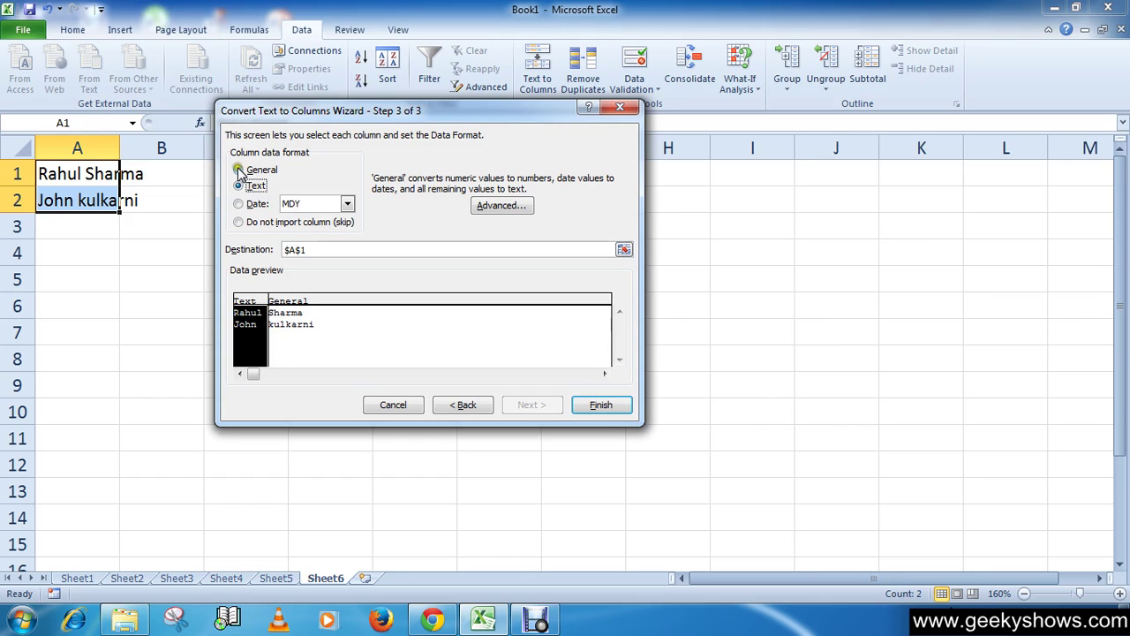
{"action": "left_click", "coordinate": [239, 170]}
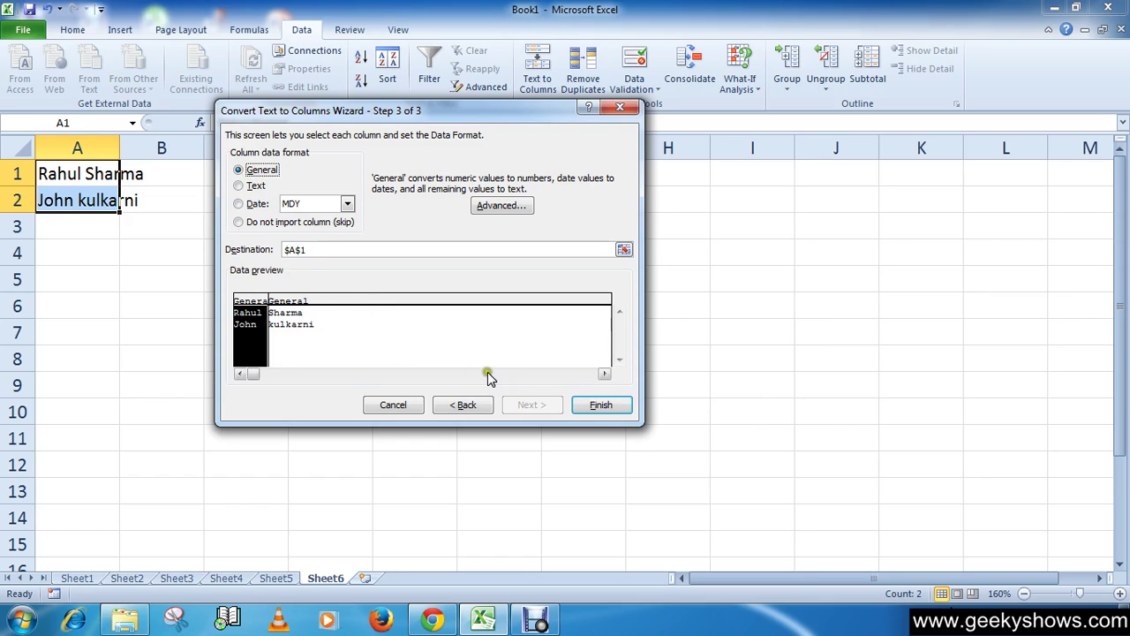
{"action": "left_click", "coordinate": [601, 405]}
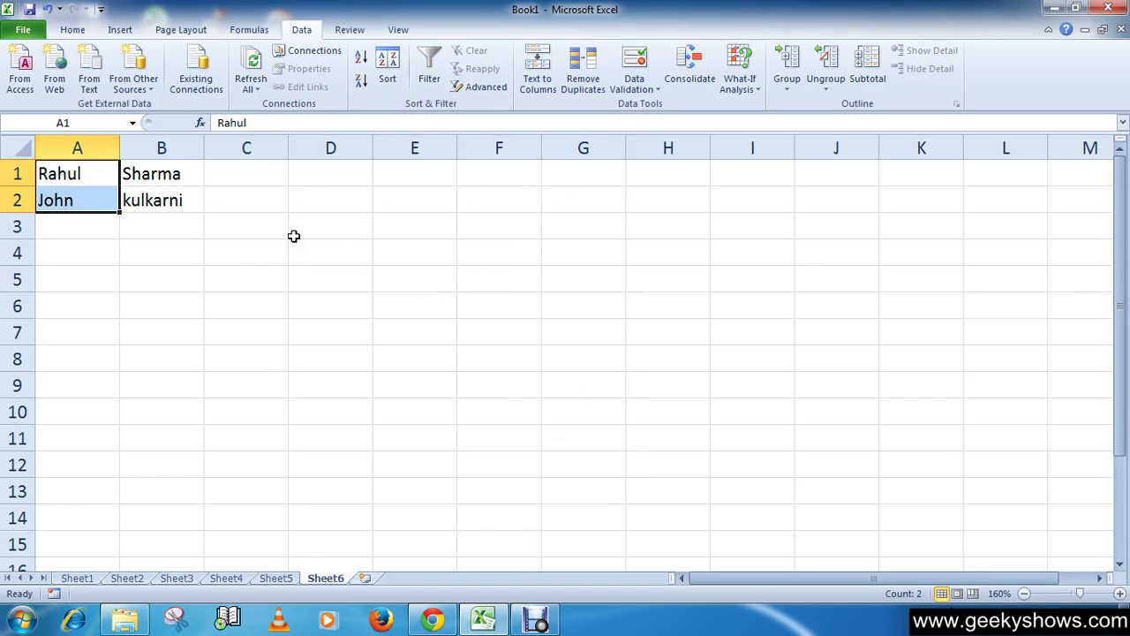
{"action": "left_click", "coordinate": [79, 177]}
{"action": "left_click", "coordinate": [156, 176]}
{"action": "left_click", "coordinate": [85, 174]}
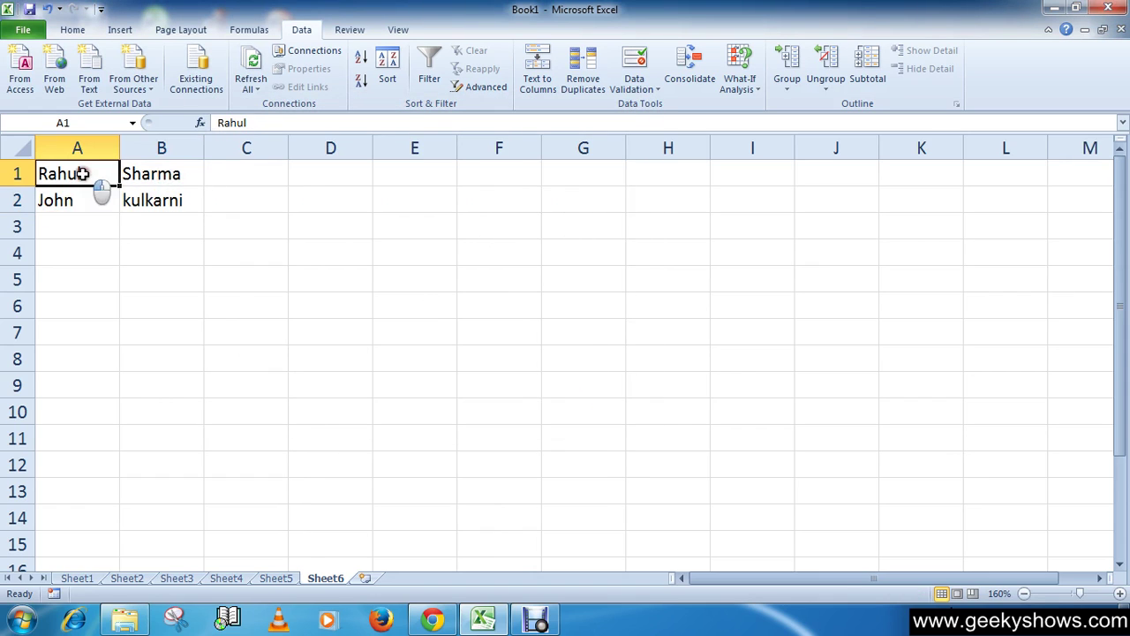
{"action": "left_click", "coordinate": [149, 175]}
{"action": "left_click", "coordinate": [63, 201]}
{"action": "left_click", "coordinate": [138, 202]}
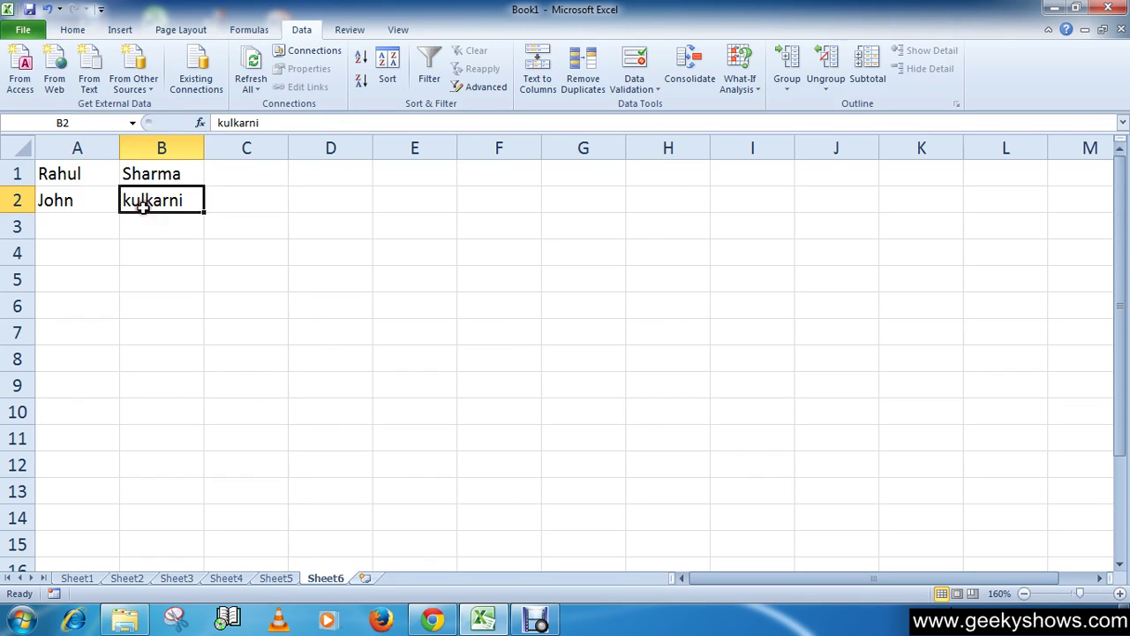
{"action": "left_click", "coordinate": [94, 173]}
{"action": "left_click", "coordinate": [87, 201]}
{"action": "left_click", "coordinate": [88, 176]}
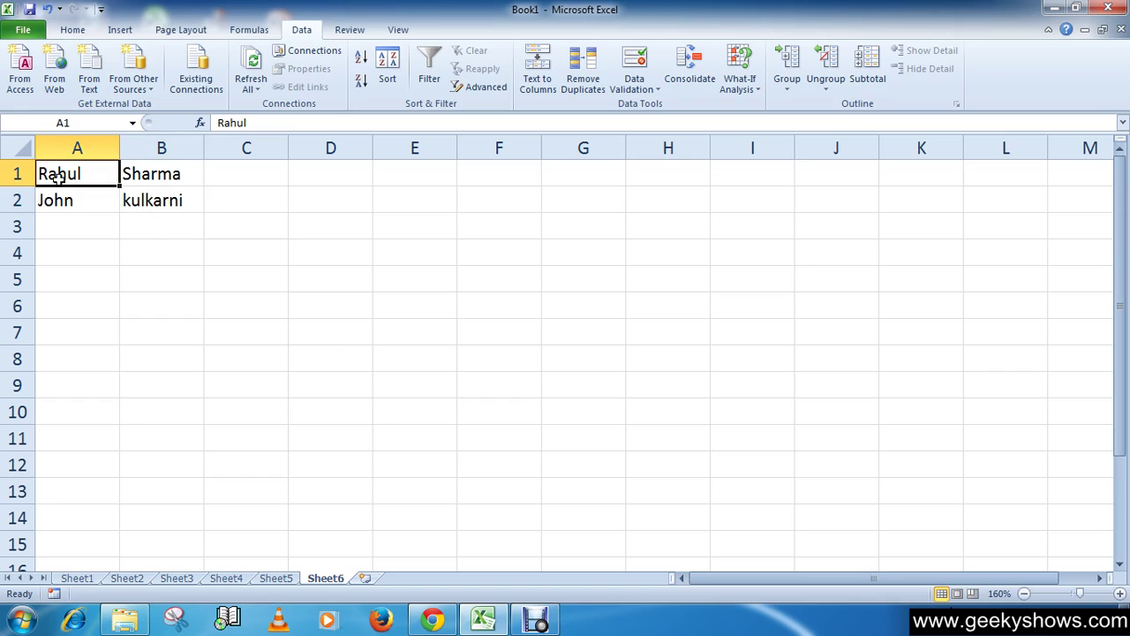
{"action": "left_click", "coordinate": [150, 179]}
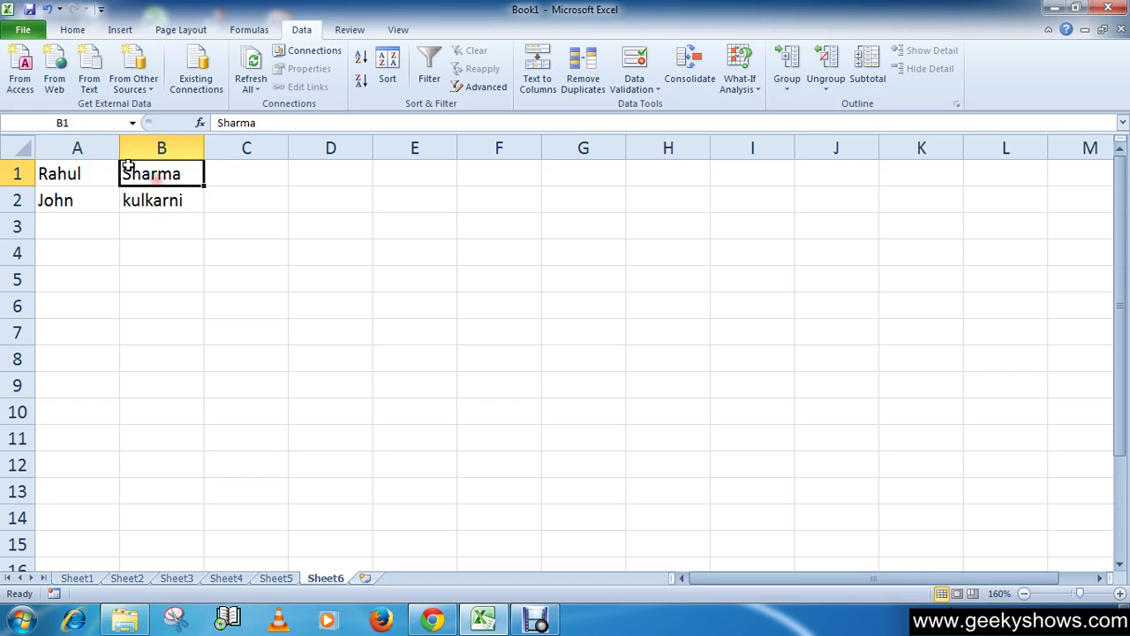
{"action": "left_click", "coordinate": [71, 202]}
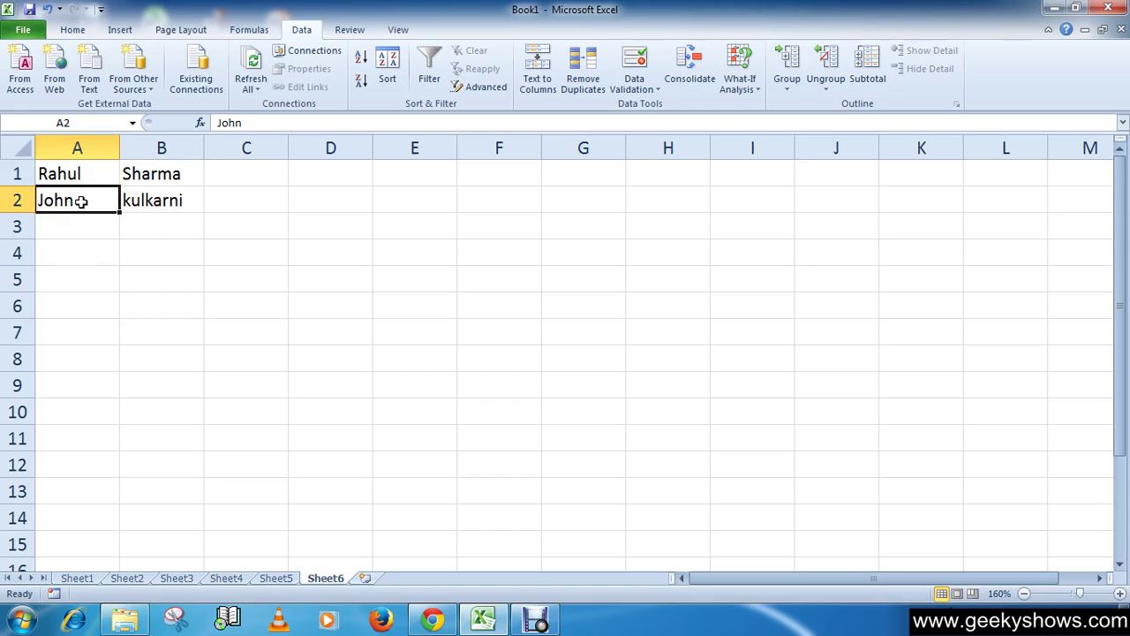
{"action": "left_click", "coordinate": [149, 201]}
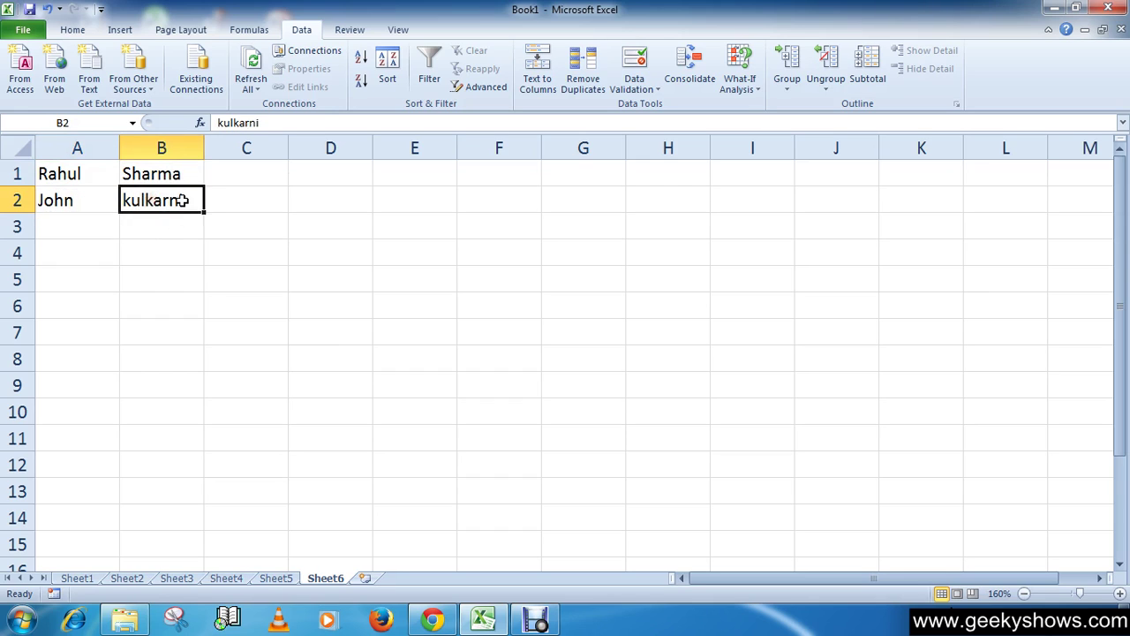